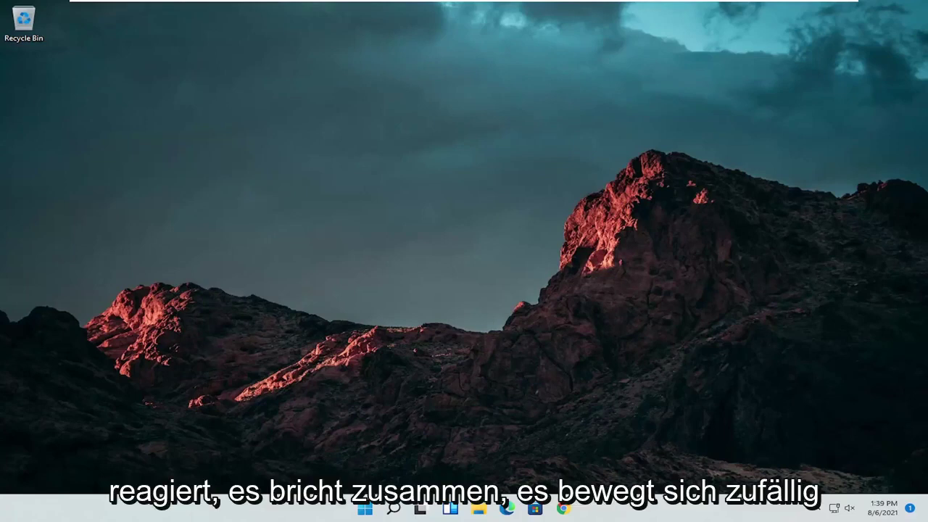
Find and launch Control Panel from Windows search.
left_click(394, 508)
type("control")
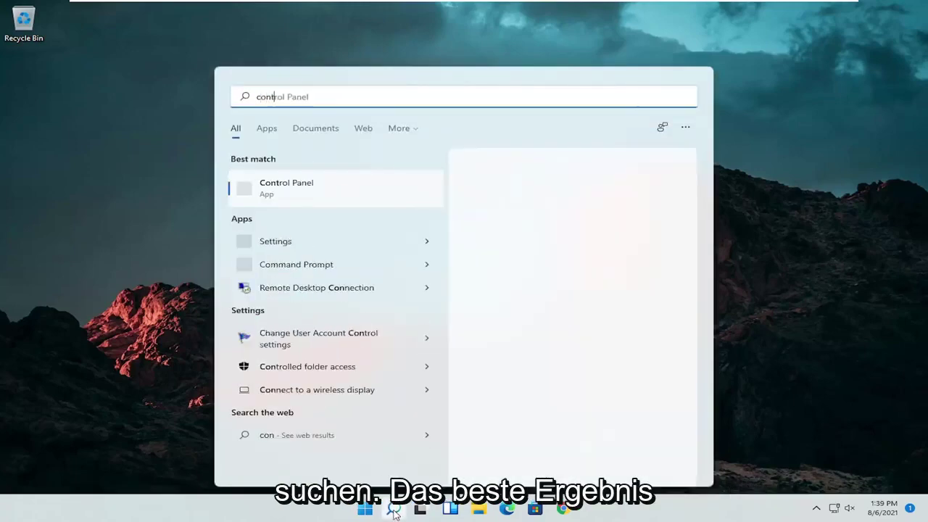
type(" panel")
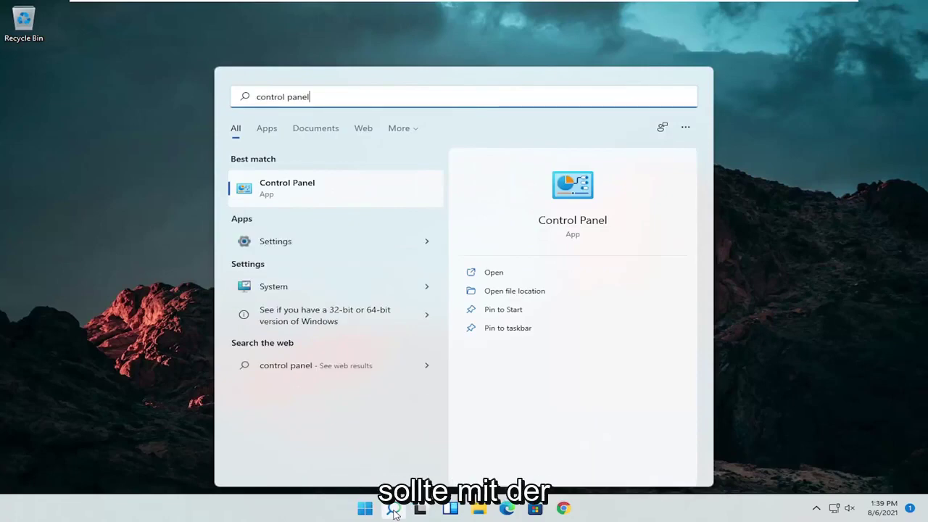
left_click(318, 187)
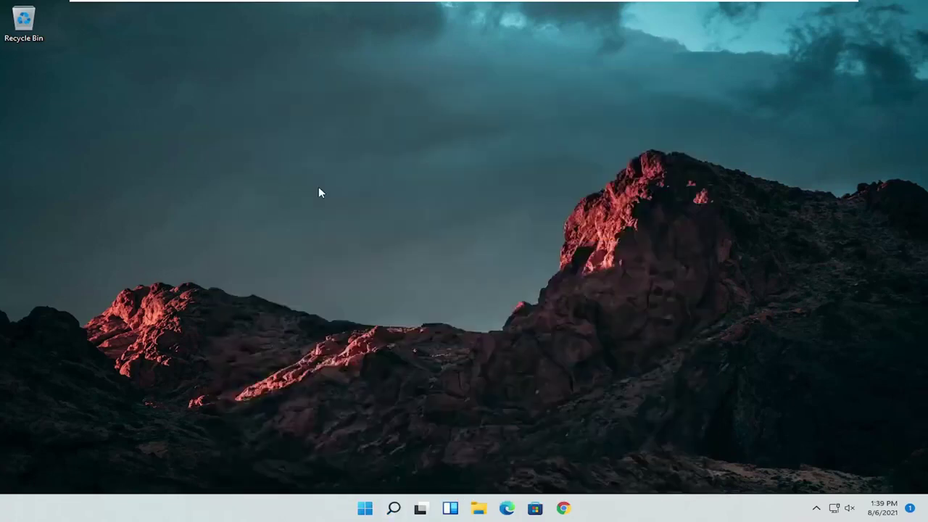
View Control Panel items as large icons, then open Mouse Properties and centre its dialog.
left_click(659, 146)
left_click(684, 180)
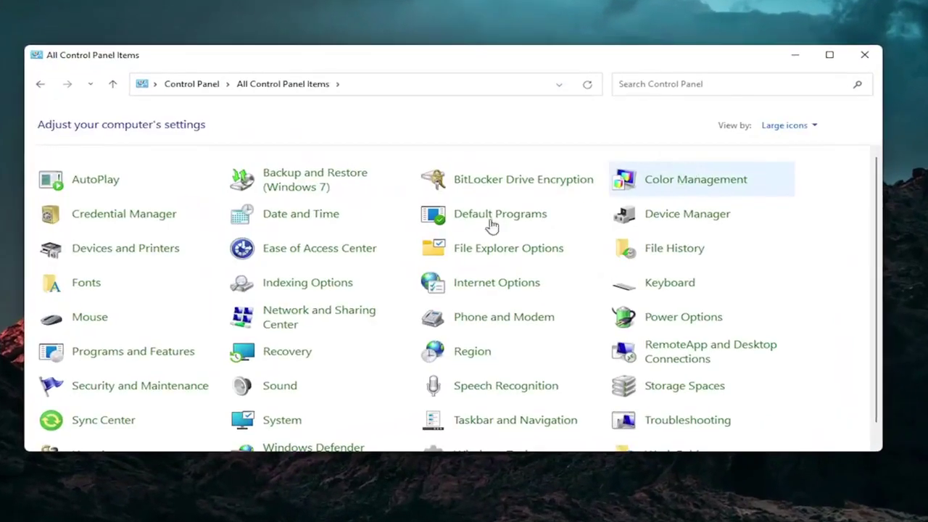
left_click(87, 321)
left_click_drag(183, 72, 485, 95)
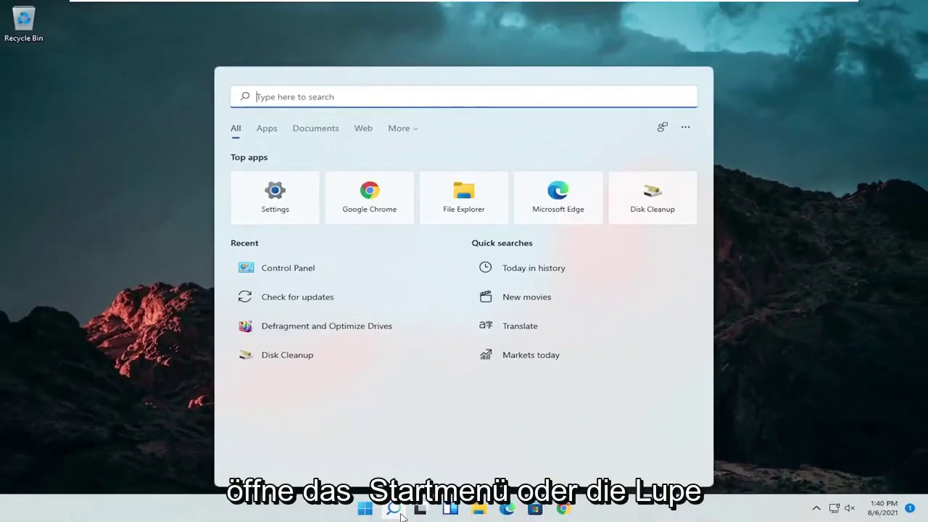
Open Device Manager, expand Mice and other pointing devices, and bring up HID-compliant mouse actions.
type("dev")
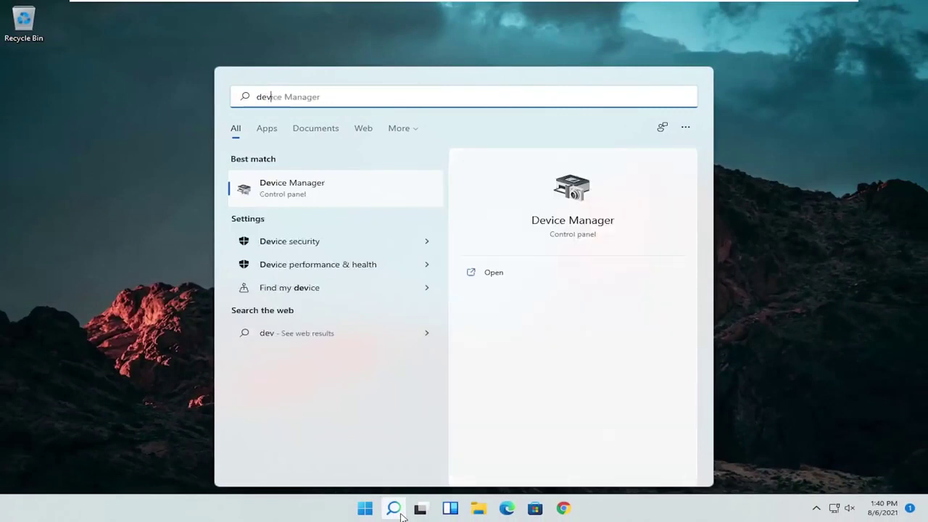
type("ice manager")
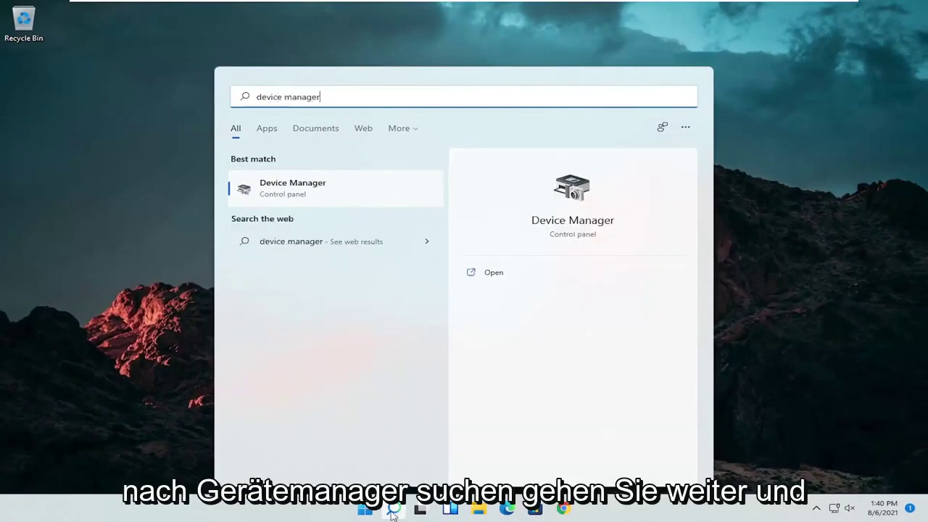
left_click(288, 188)
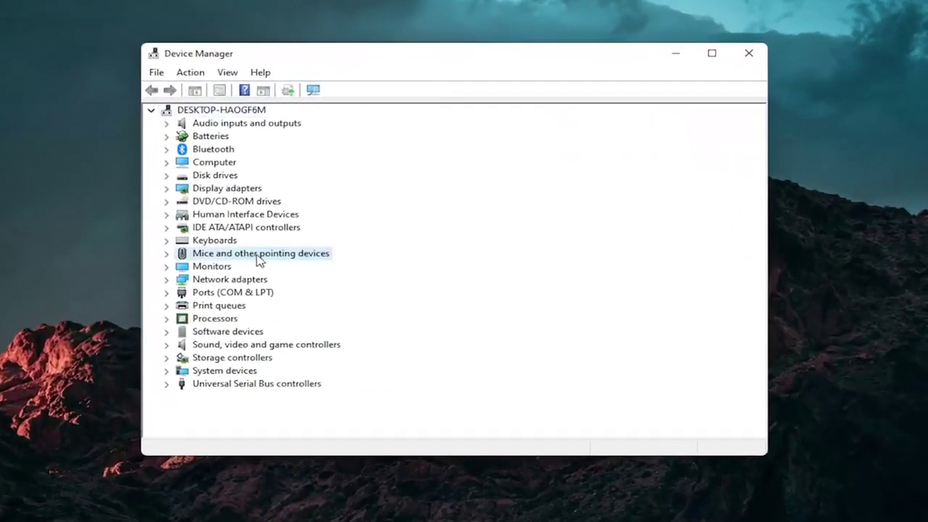
double_click(258, 257)
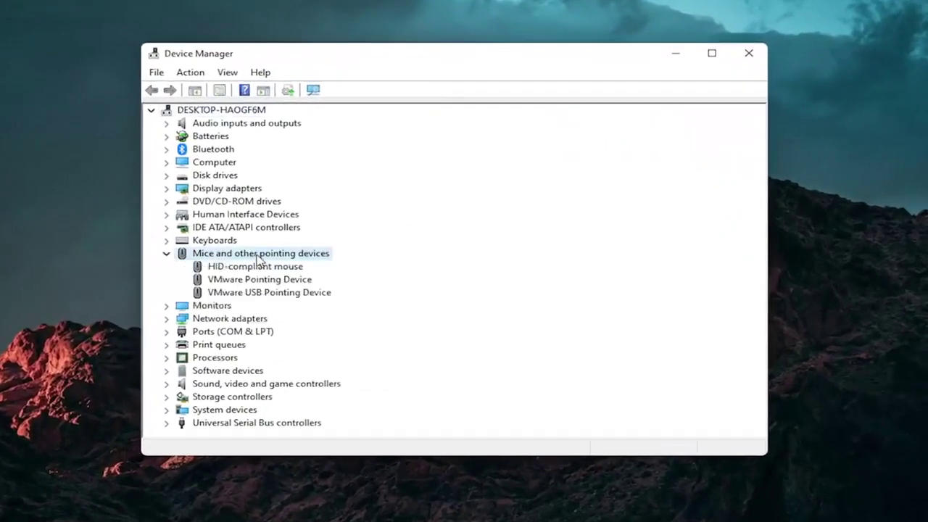
left_click(255, 267)
right_click(257, 268)
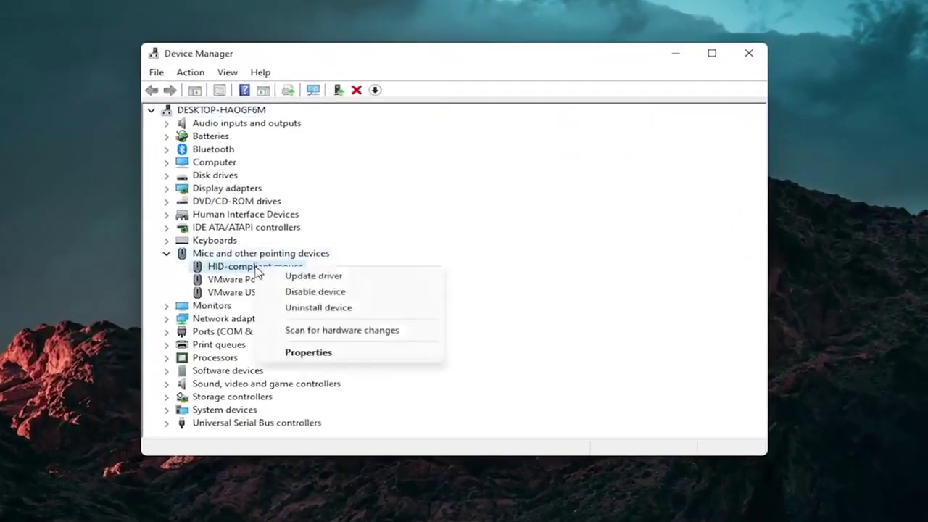
Reinstall HID-compliant mouse via Update driver > Browse my computer > Let me pick from a list.
left_click(338, 278)
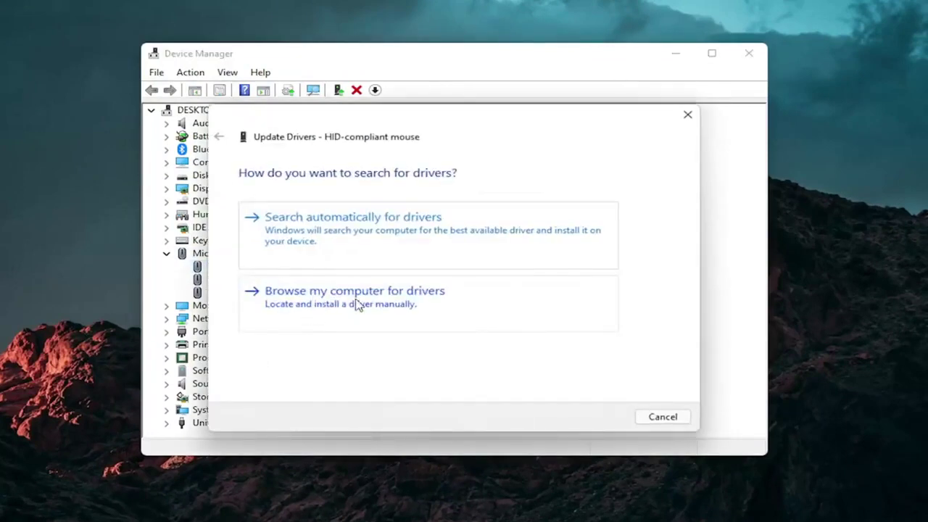
left_click(357, 303)
left_click(313, 335)
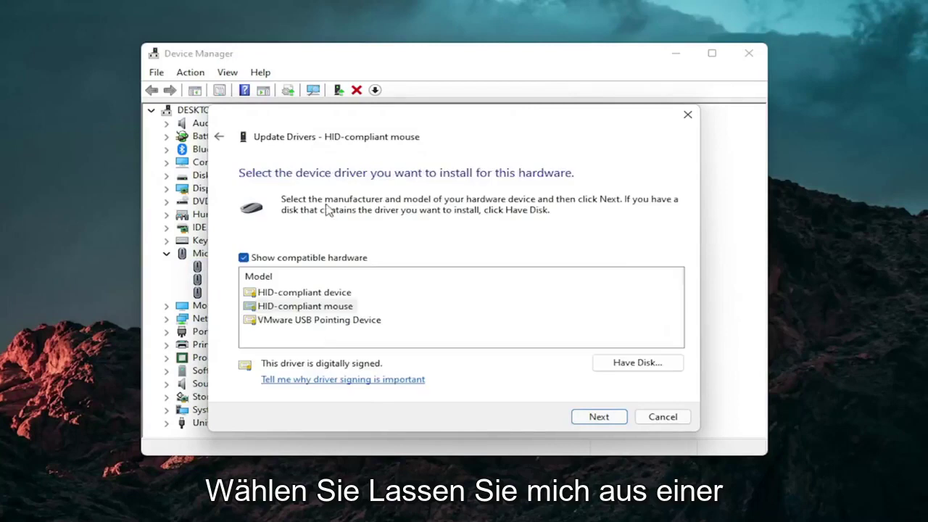
left_click(219, 136)
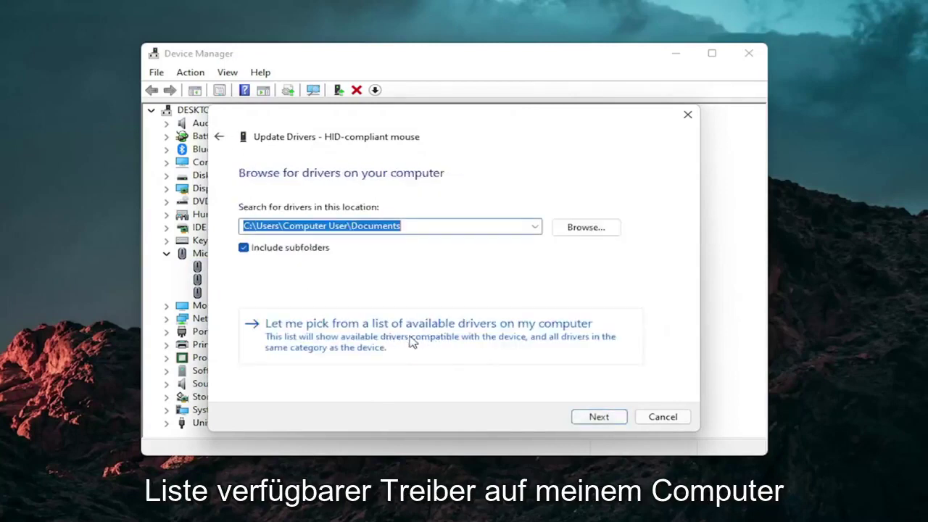
left_click(415, 338)
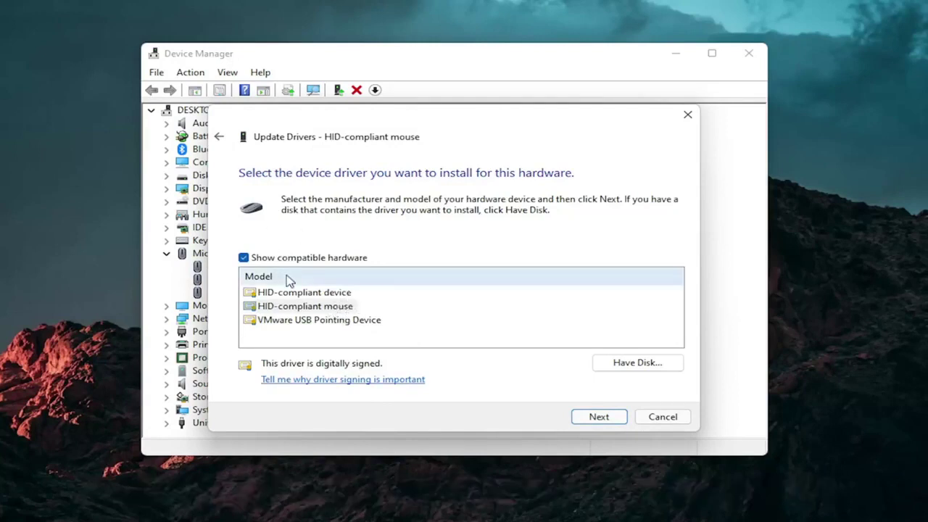
left_click(609, 418)
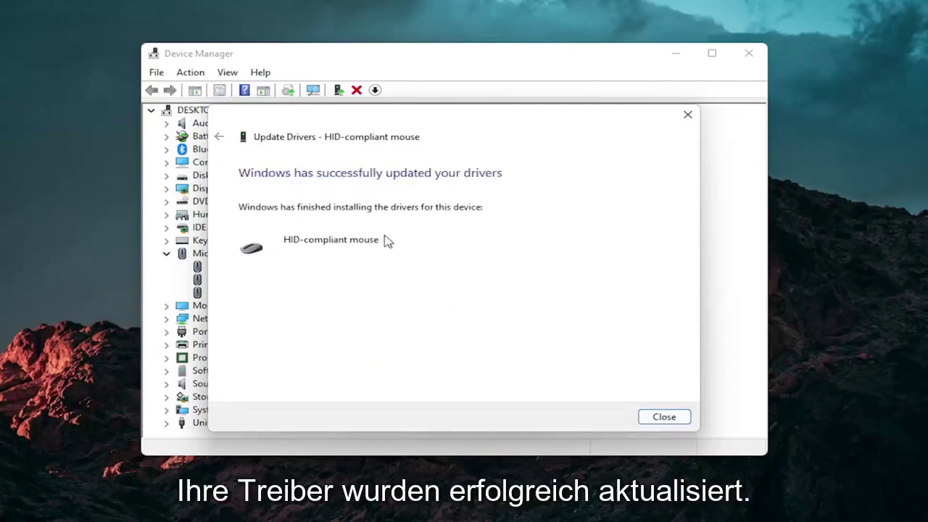
left_click(648, 411)
left_click(167, 252)
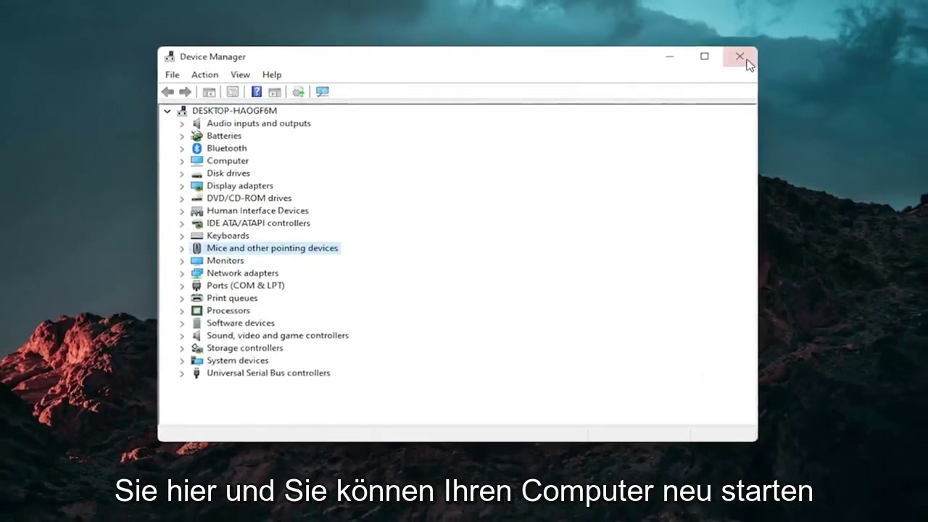
Close Device Manager and go to Troubleshoot settings' Other troubleshooters list.
left_click(747, 61)
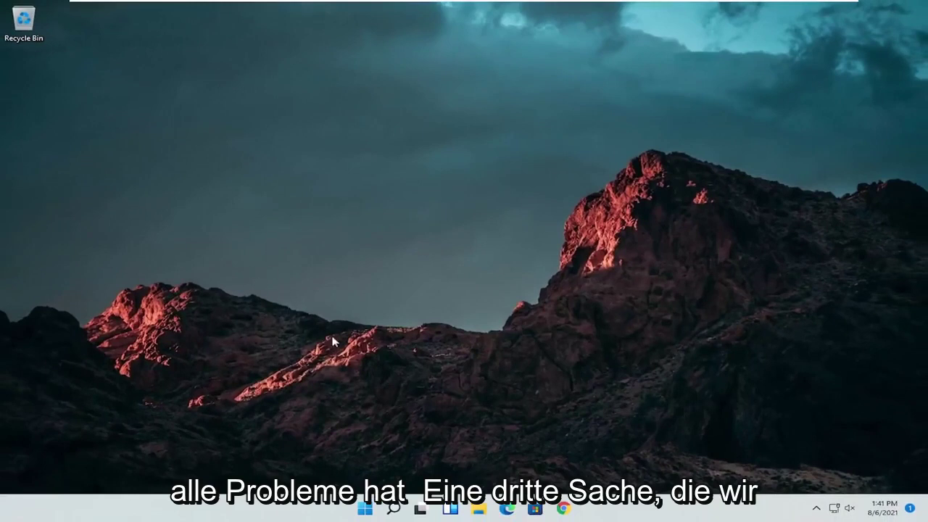
left_click(395, 509)
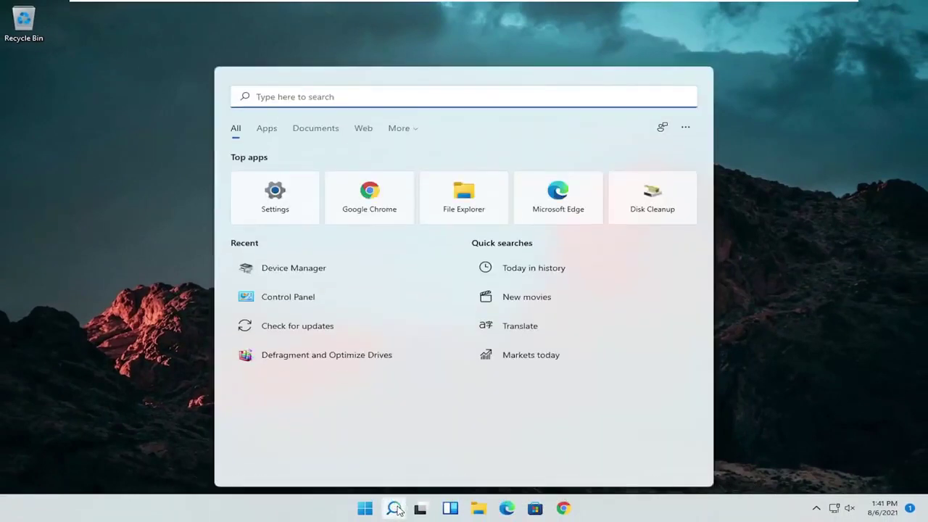
type("trouble")
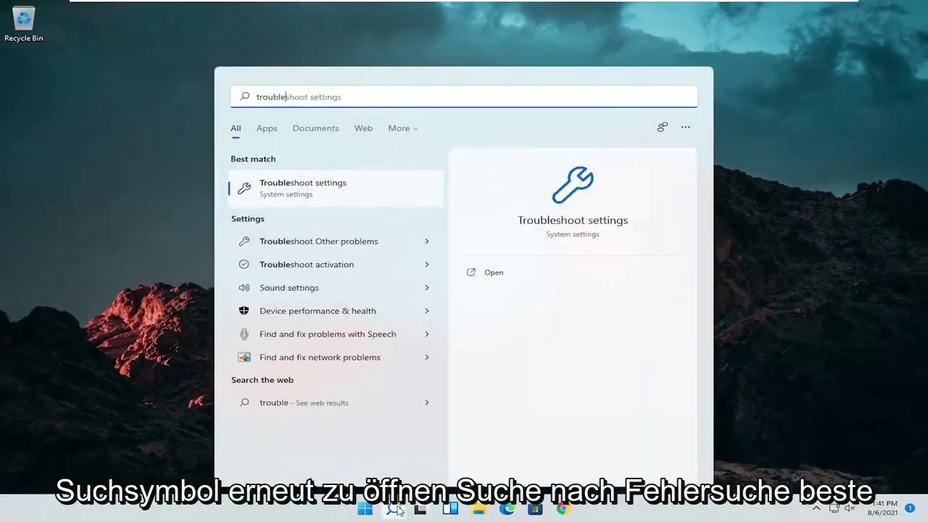
type("shoot")
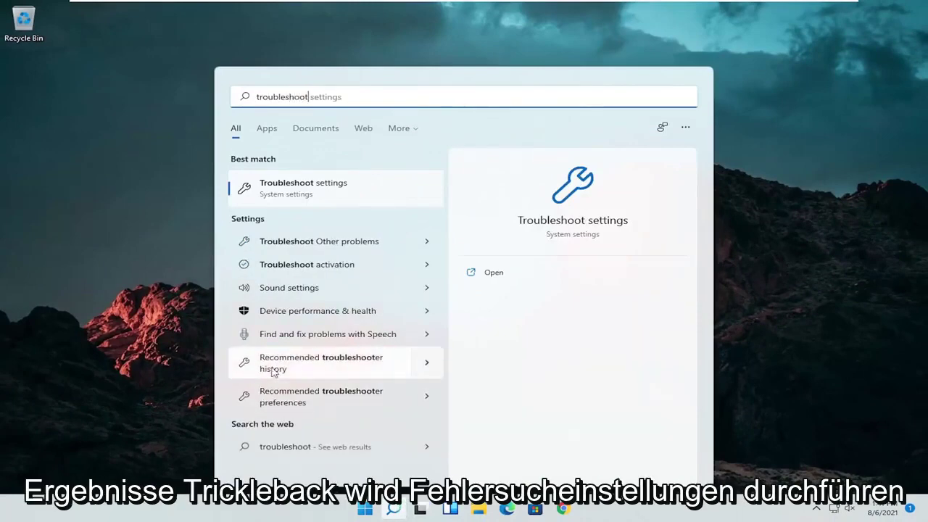
left_click(309, 187)
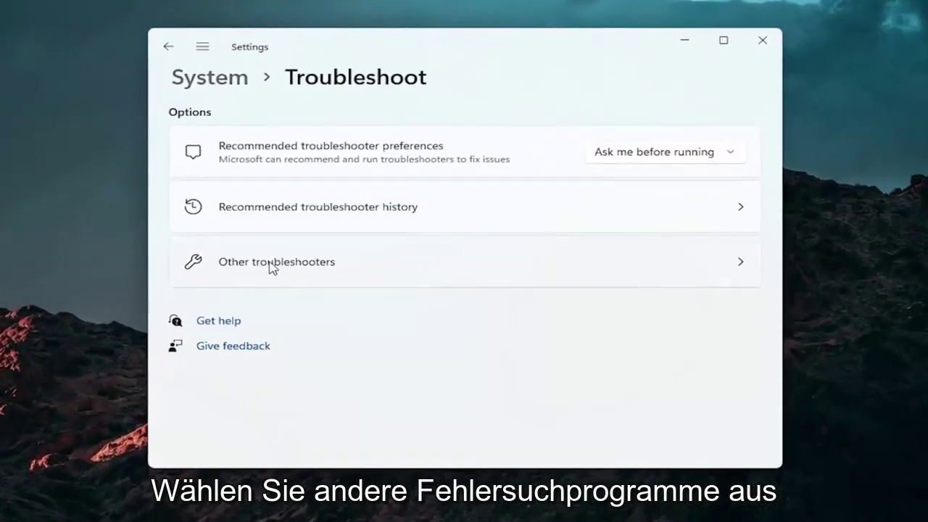
left_click(273, 267)
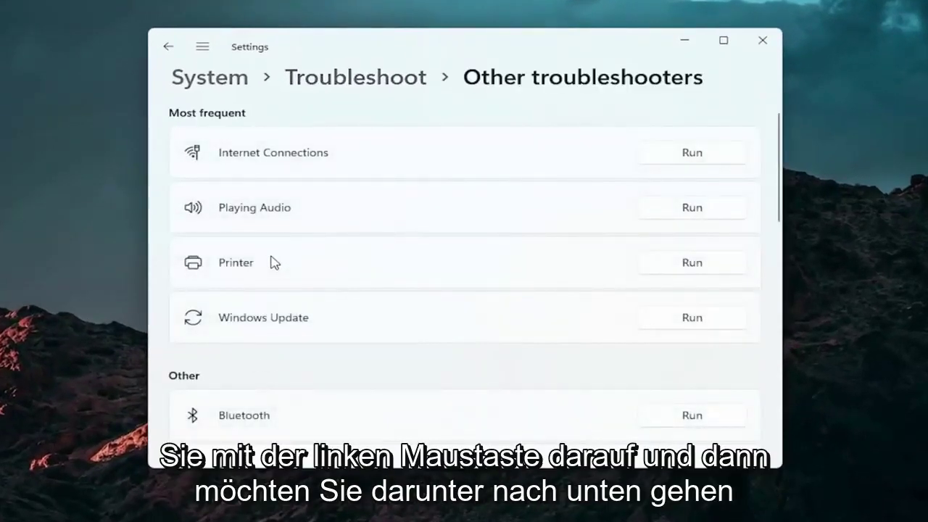
Run the Keyboard troubleshooter, then close it and the Settings window.
scroll(269, 263, "down", 2)
scroll(265, 263, "down", 1)
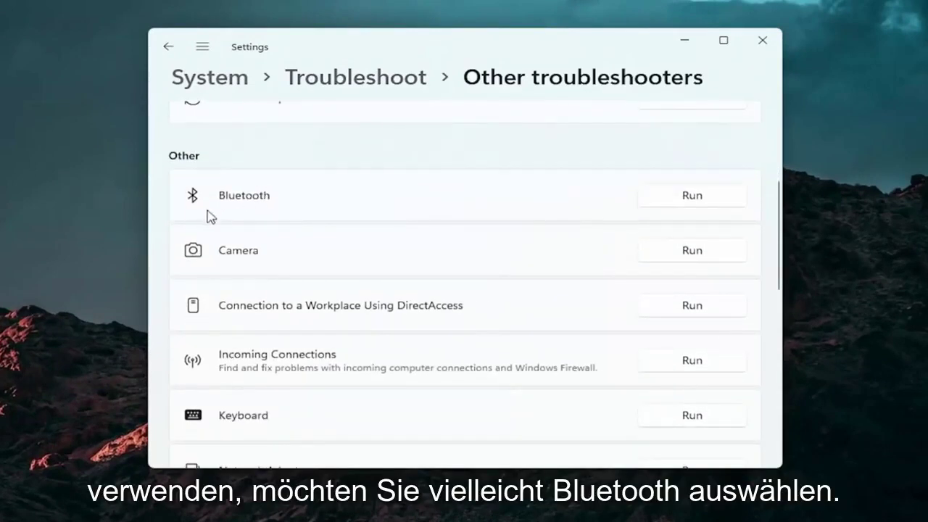
scroll(290, 290, "up", 1)
scroll(288, 290, "down", 1)
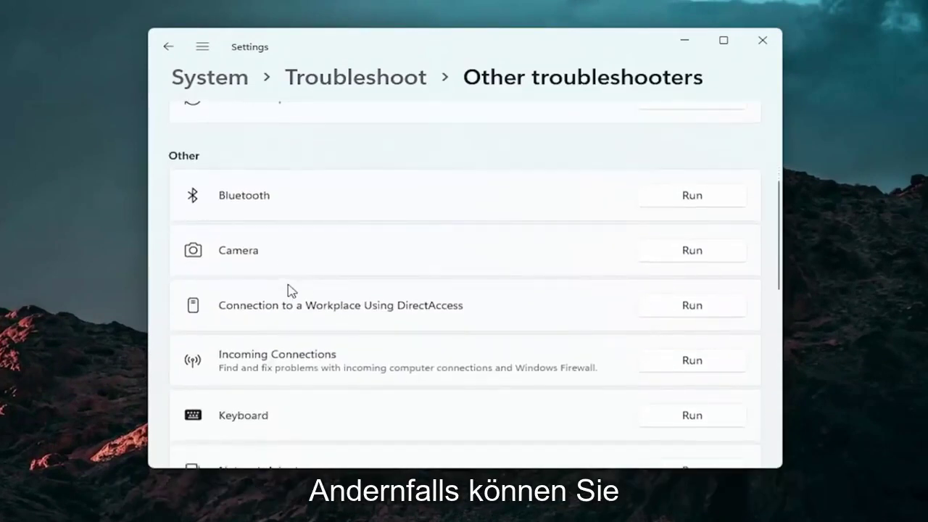
scroll(289, 289, "down", 1)
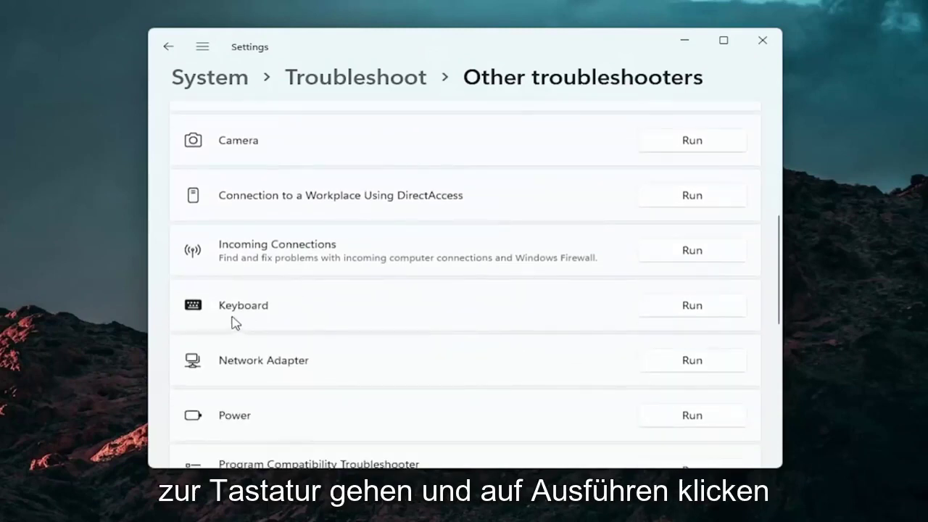
left_click(691, 300)
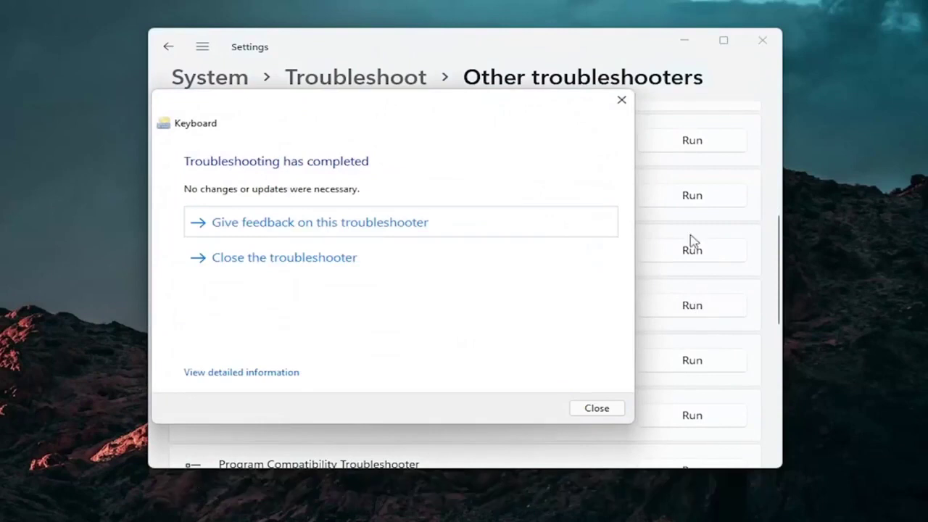
left_click(621, 101)
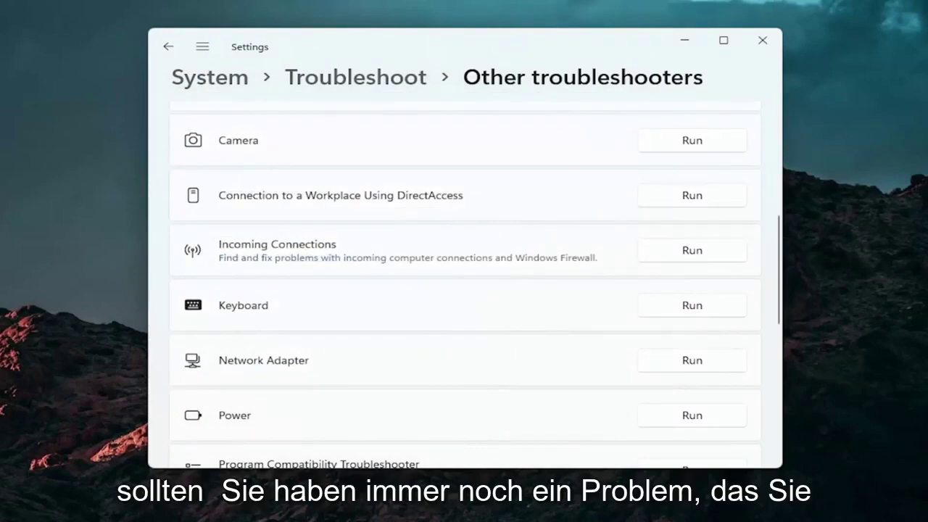
left_click(763, 39)
Launch Command Prompt as administrator from a 'cmd' search, approving the UAC prompt.
left_click(395, 510)
left_click(415, 236)
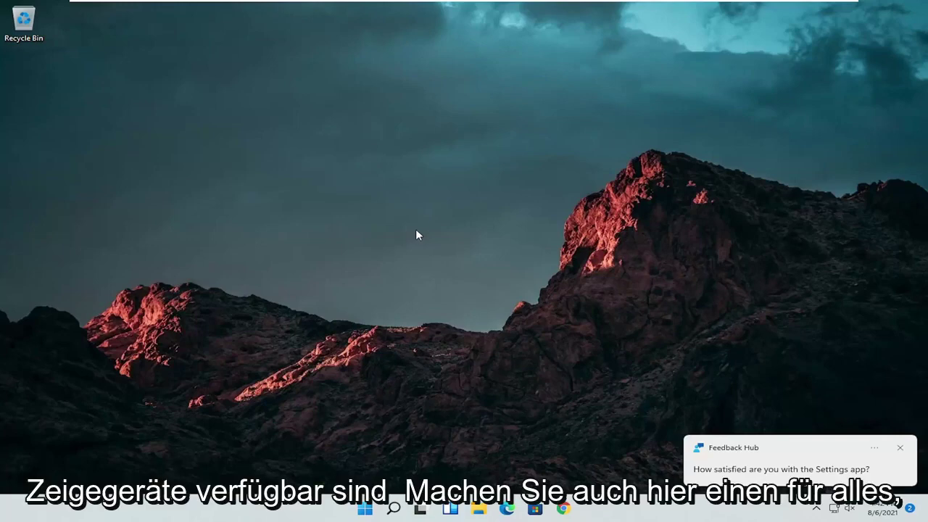
left_click(391, 510)
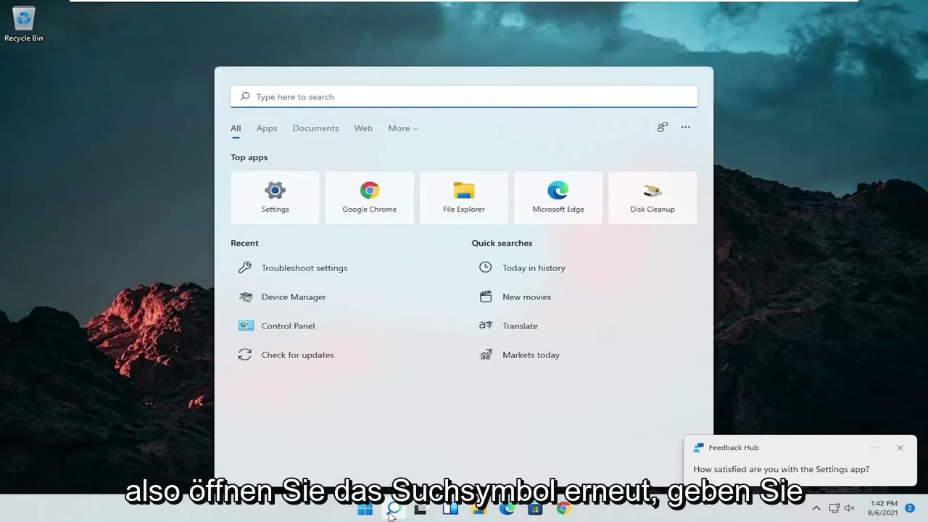
type("cmd")
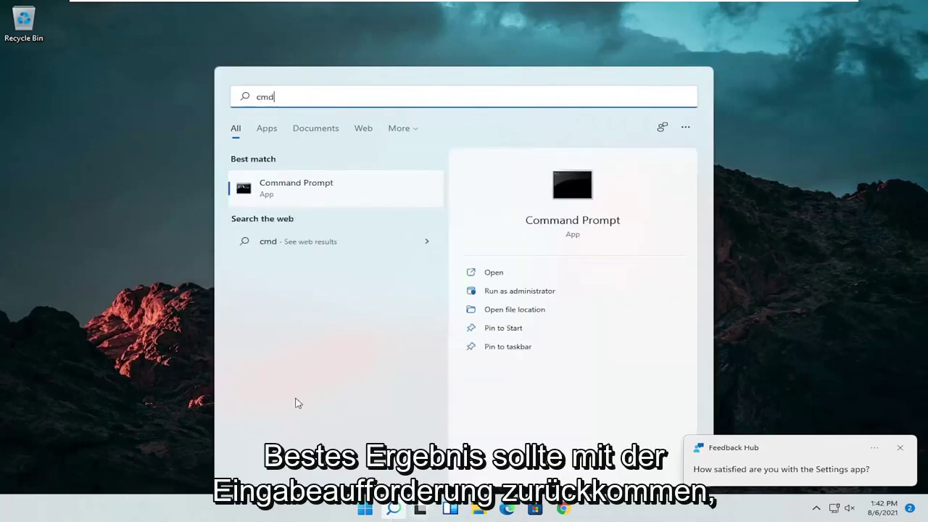
right_click(277, 188)
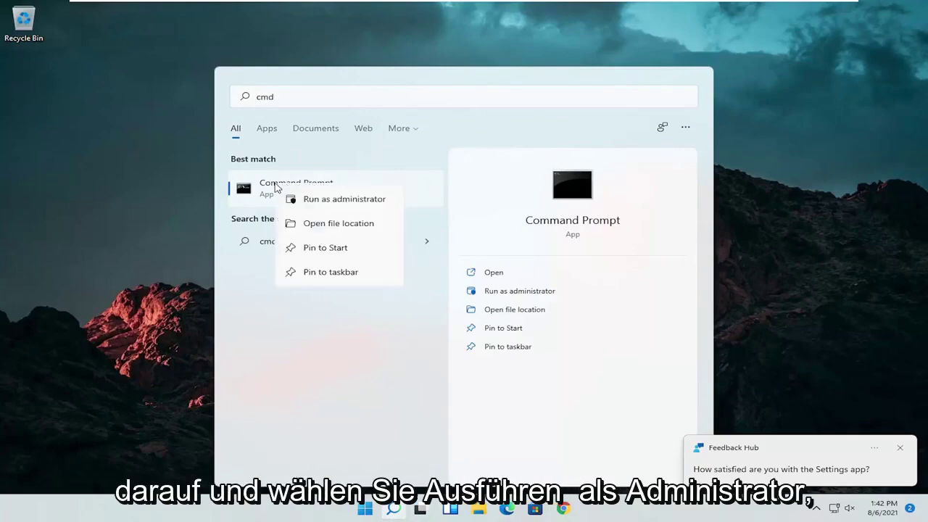
left_click(316, 201)
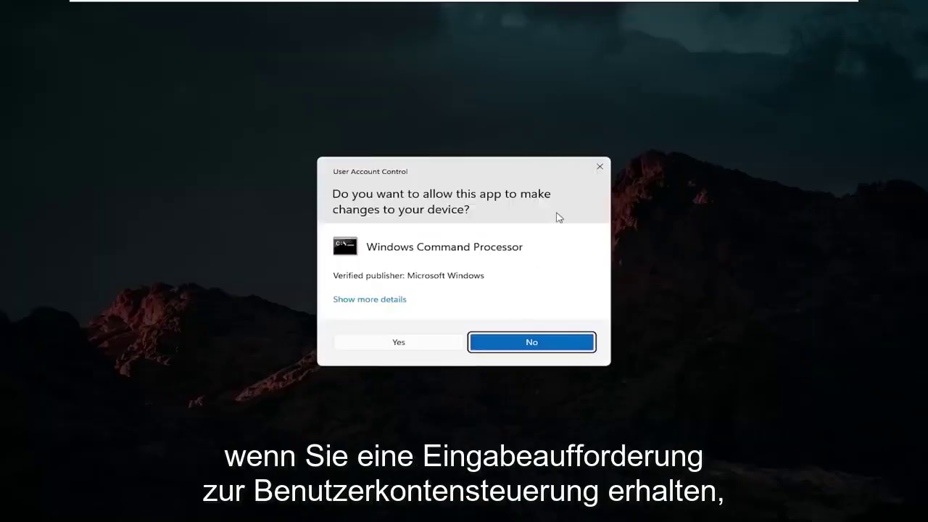
left_click(398, 342)
type("sfc /")
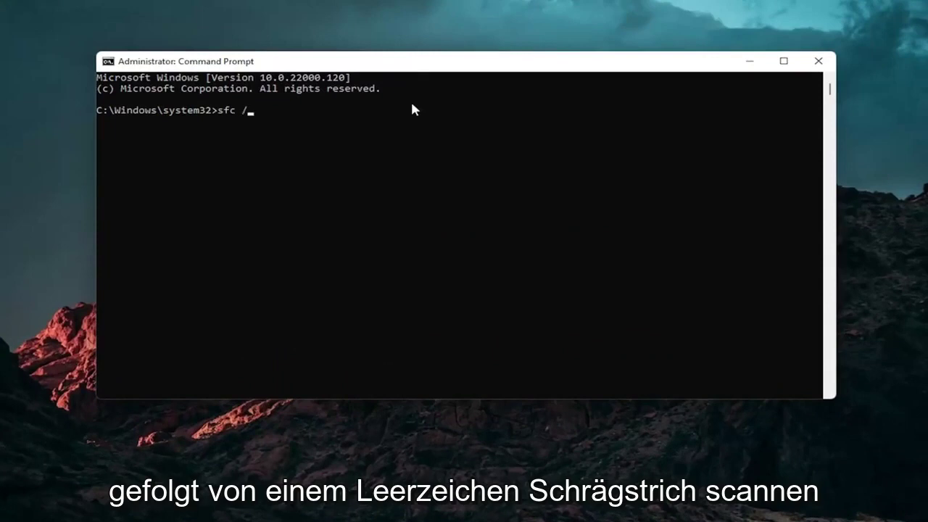
Run sfc /scannow at the administrator prompt.
type("scannow")
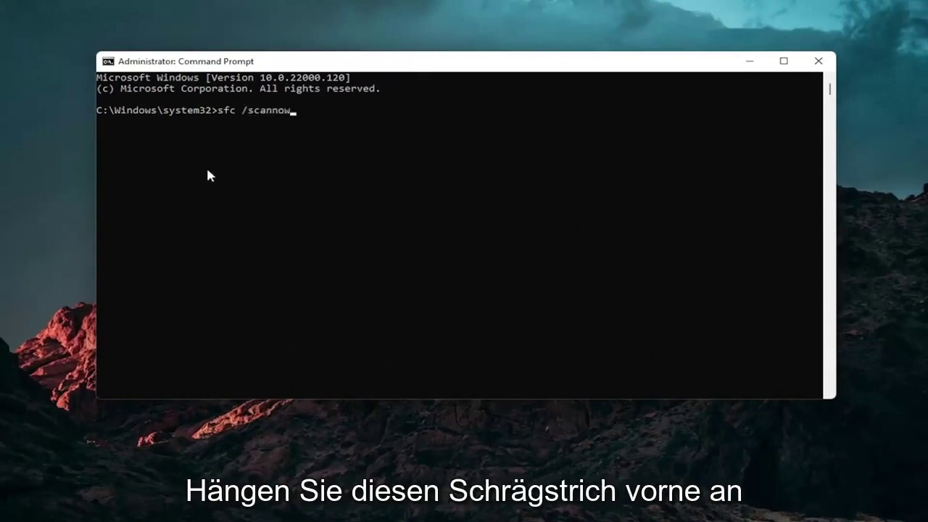
key("Return")
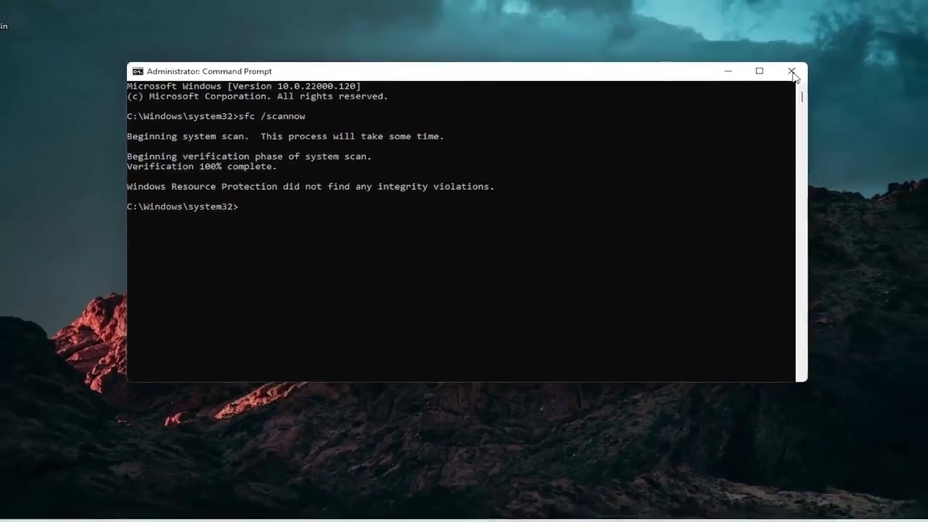
Close Command Prompt and open the Start button's Win+X quick-link menu.
left_click(791, 73)
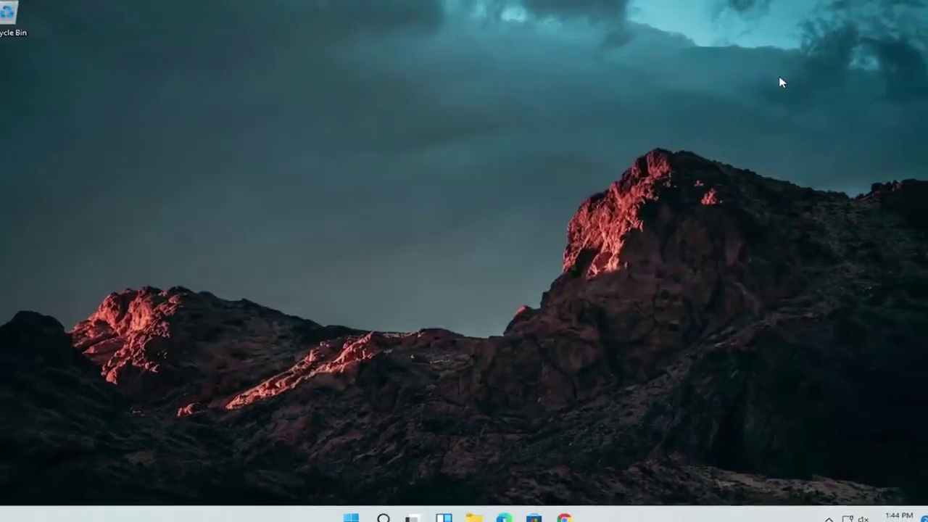
right_click(370, 498)
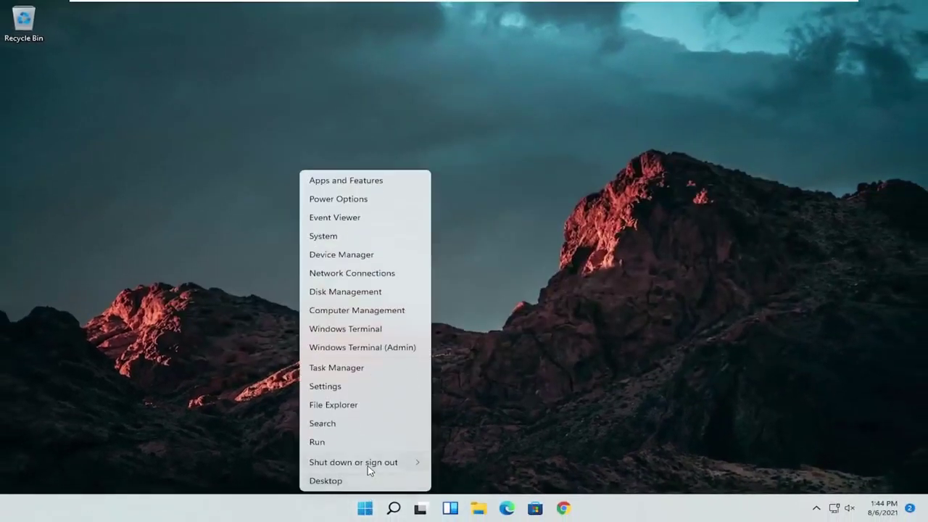